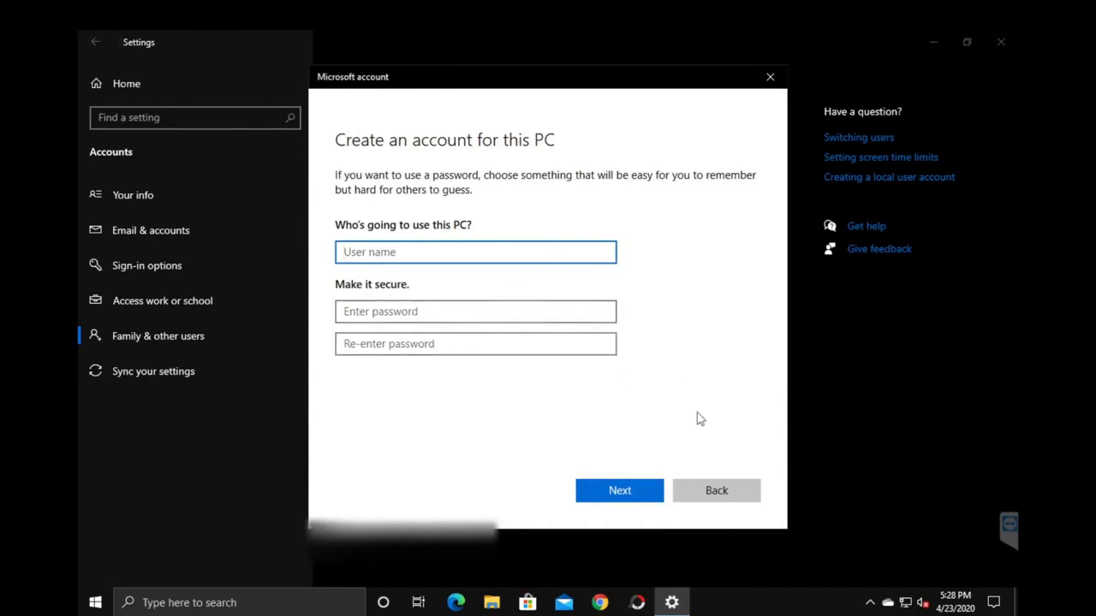
- Leave the new account form and open the account type options of the Local Admin account
click(690, 497)
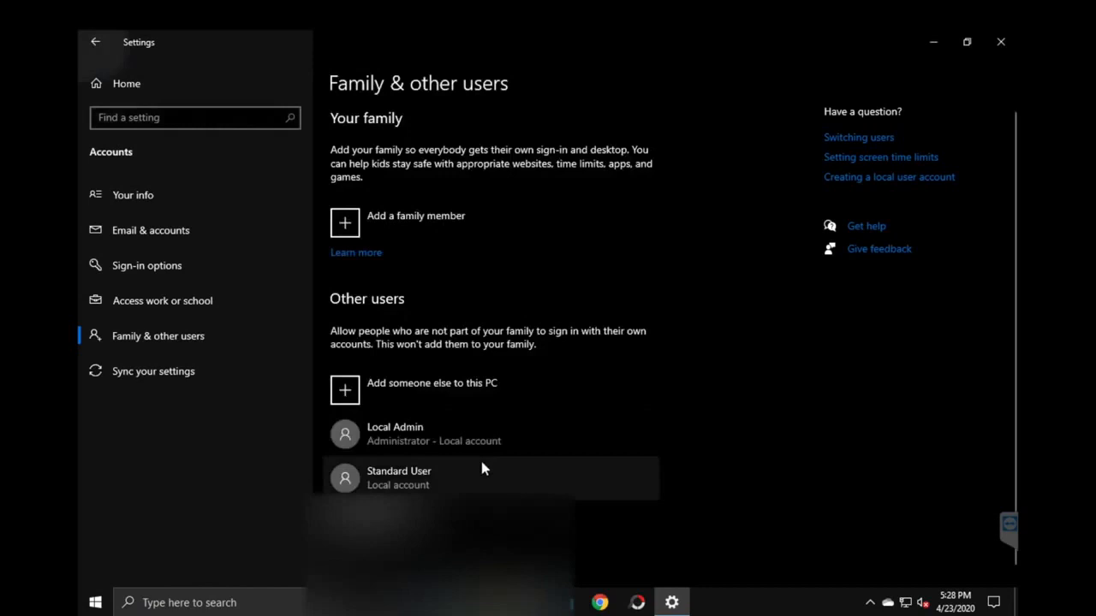
click(424, 446)
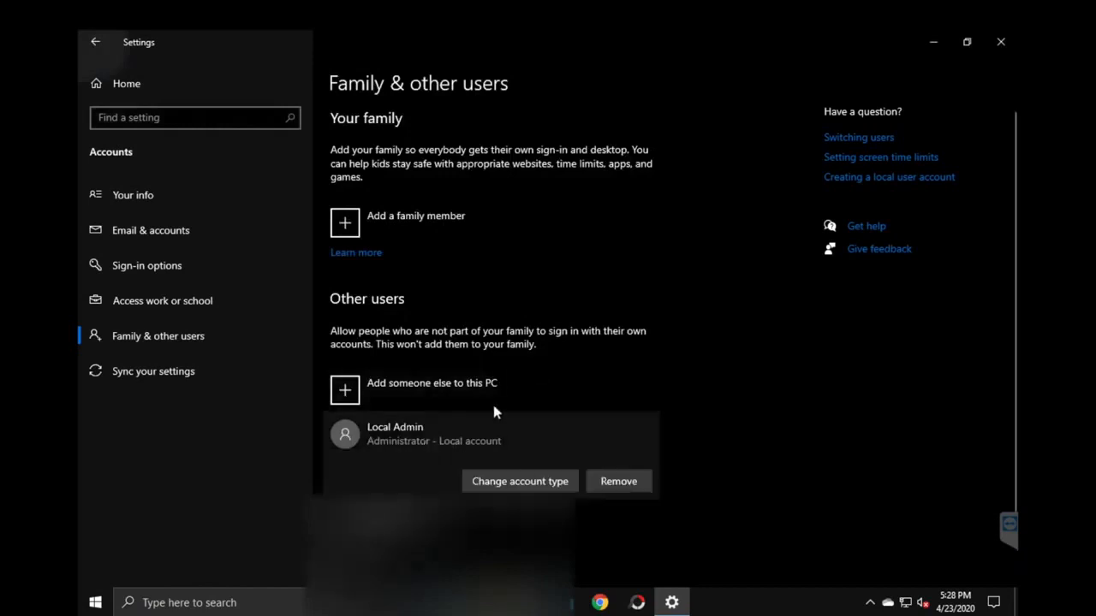
click(508, 481)
click(501, 329)
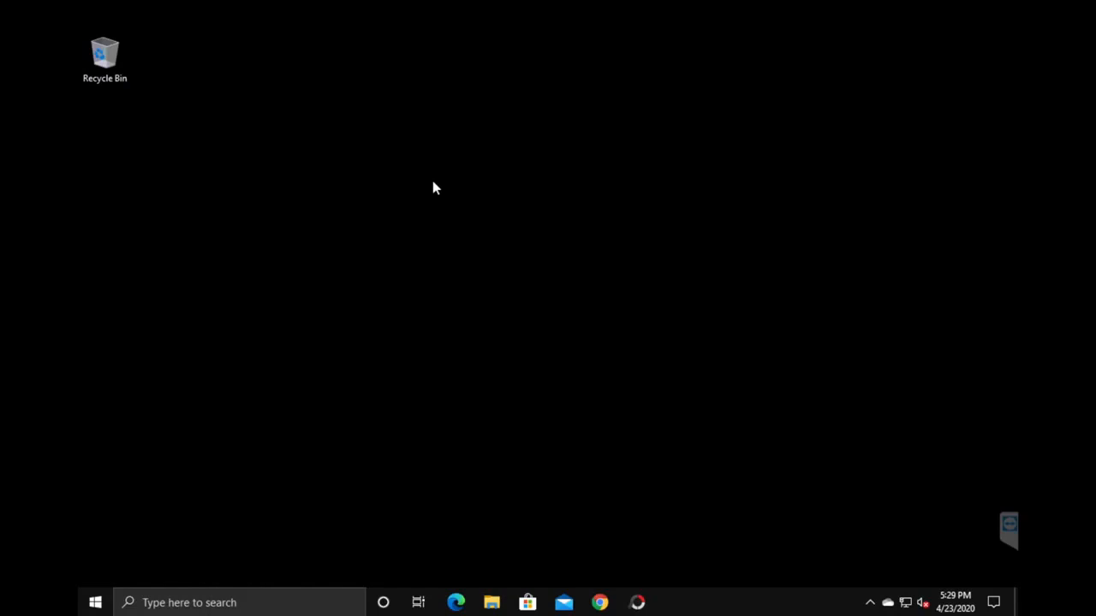
- Open the share permissions of the Mac (M:) drive through its advanced sharing settings in File Explorer
click(491, 603)
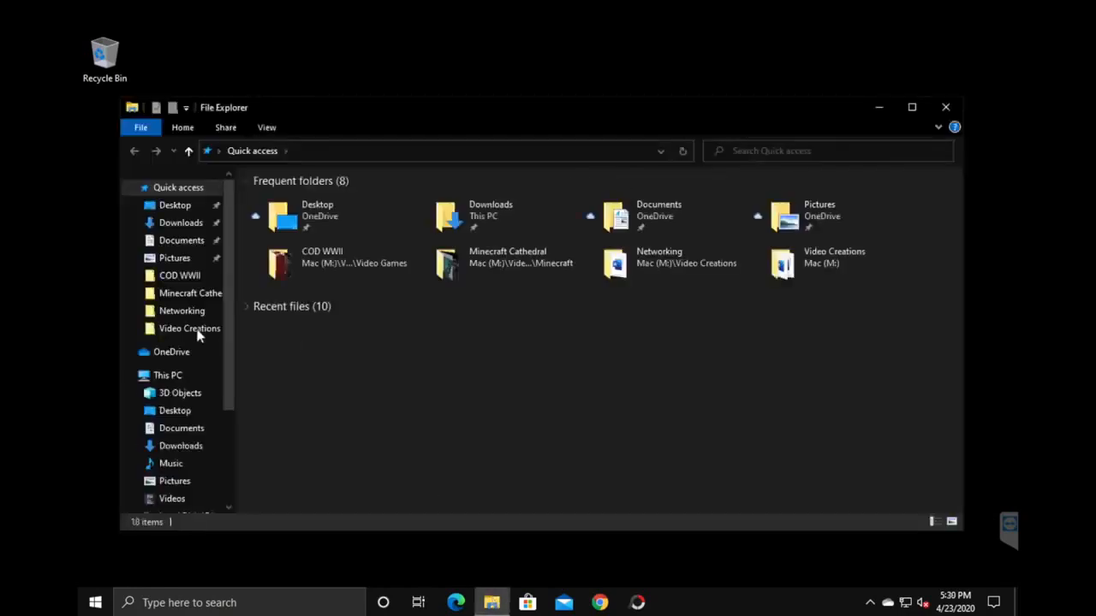
click(173, 374)
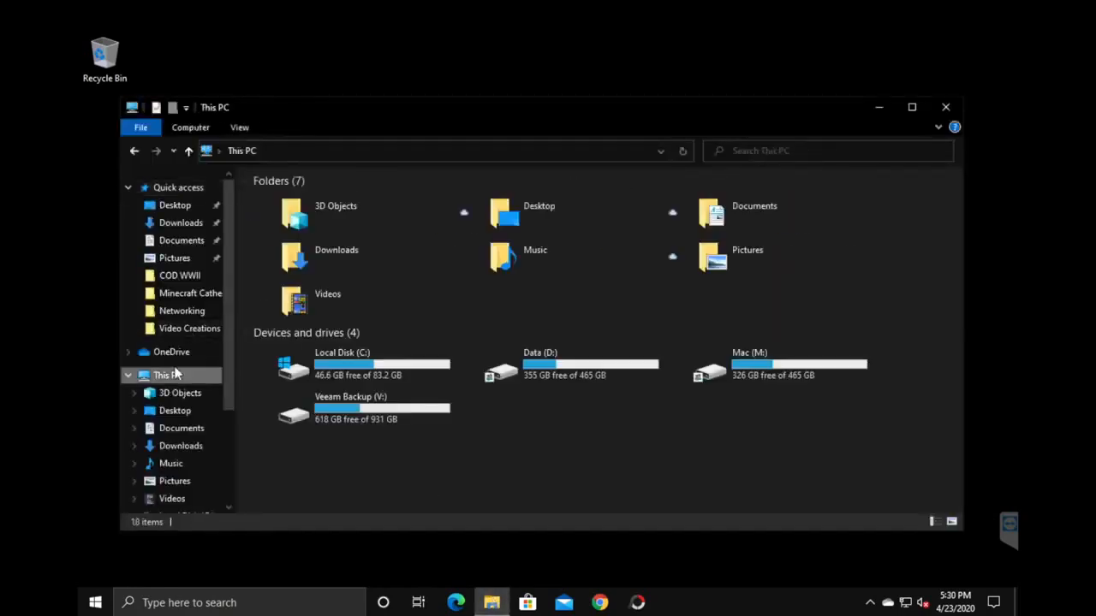
right_click(723, 366)
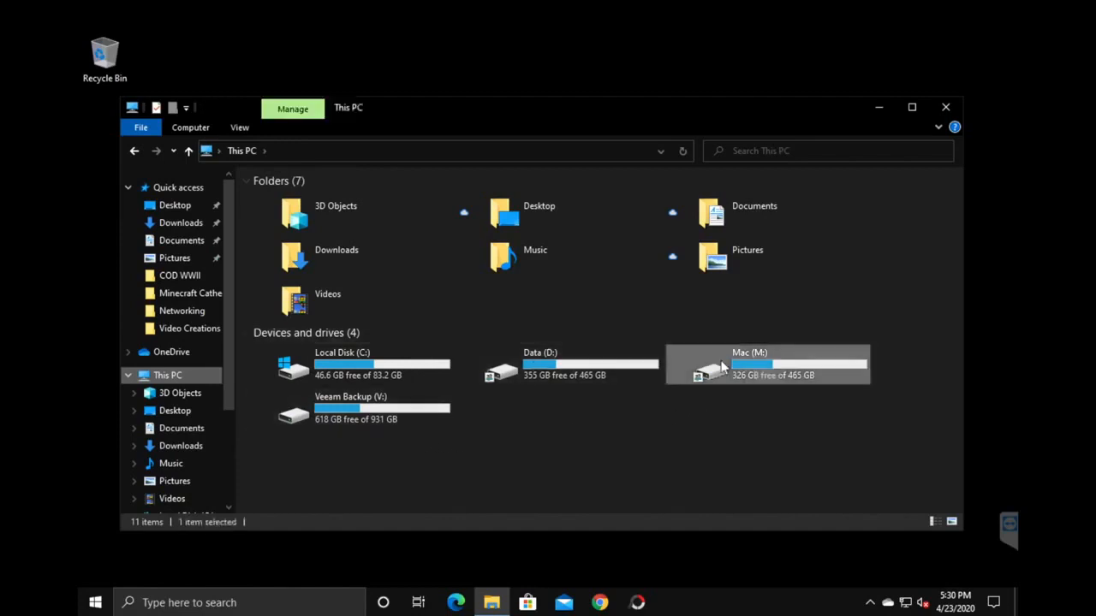
click(763, 348)
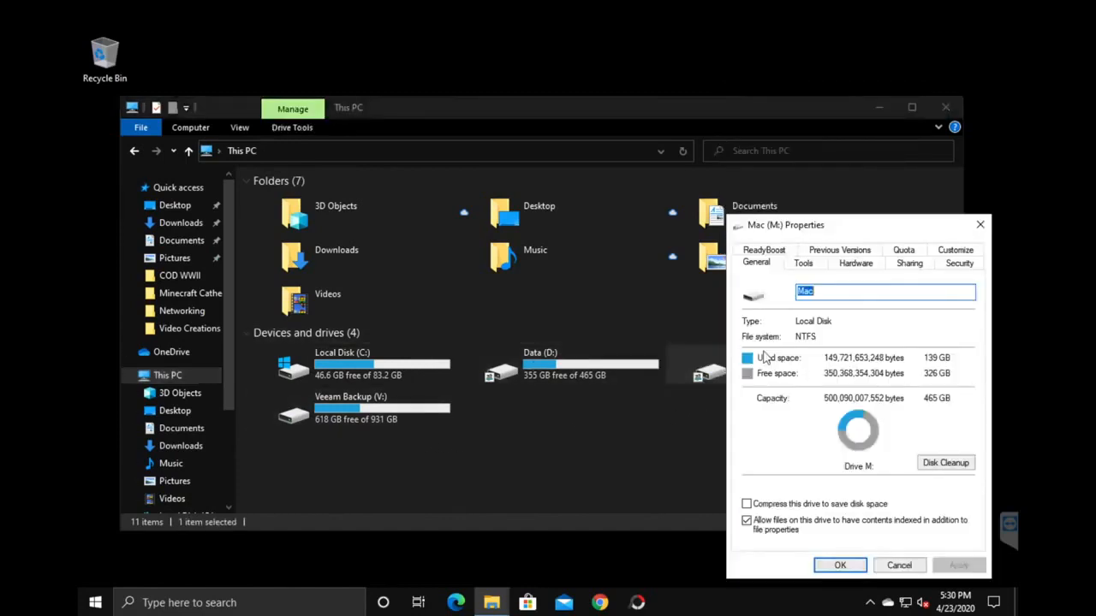
click(916, 266)
drag(917, 229, 650, 209)
click(545, 422)
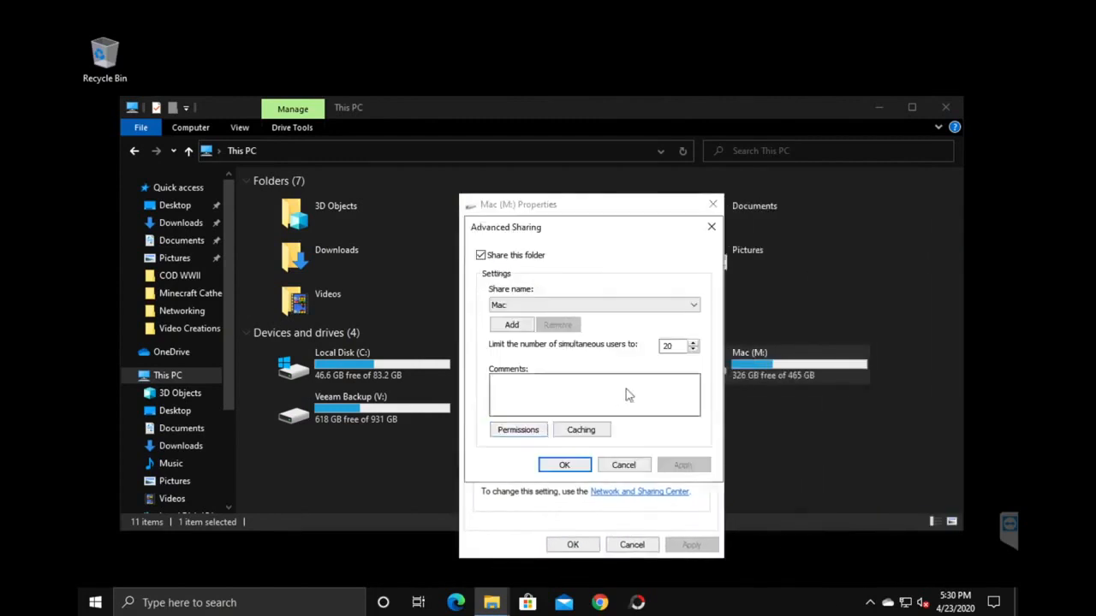
click(522, 429)
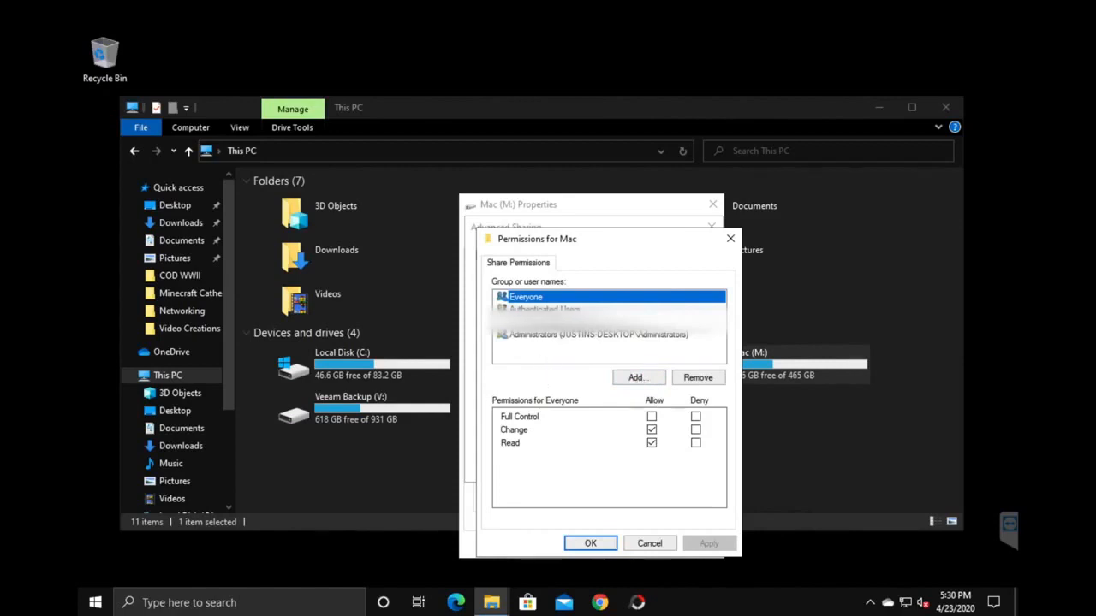
- Add the Standard User account to the Mac drive's share permissions
click(636, 380)
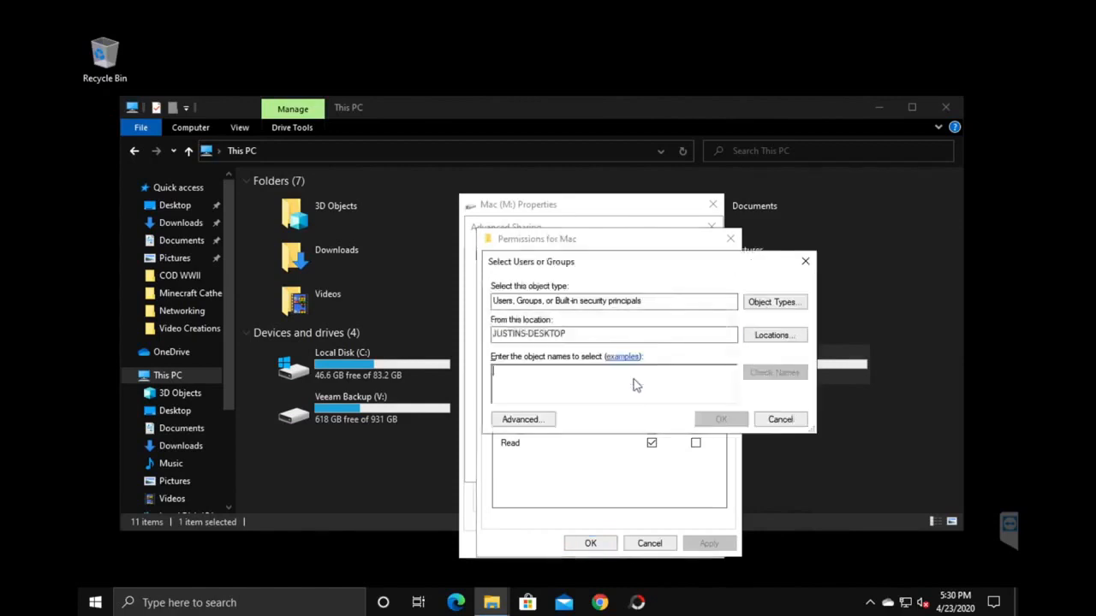
text(standard us)
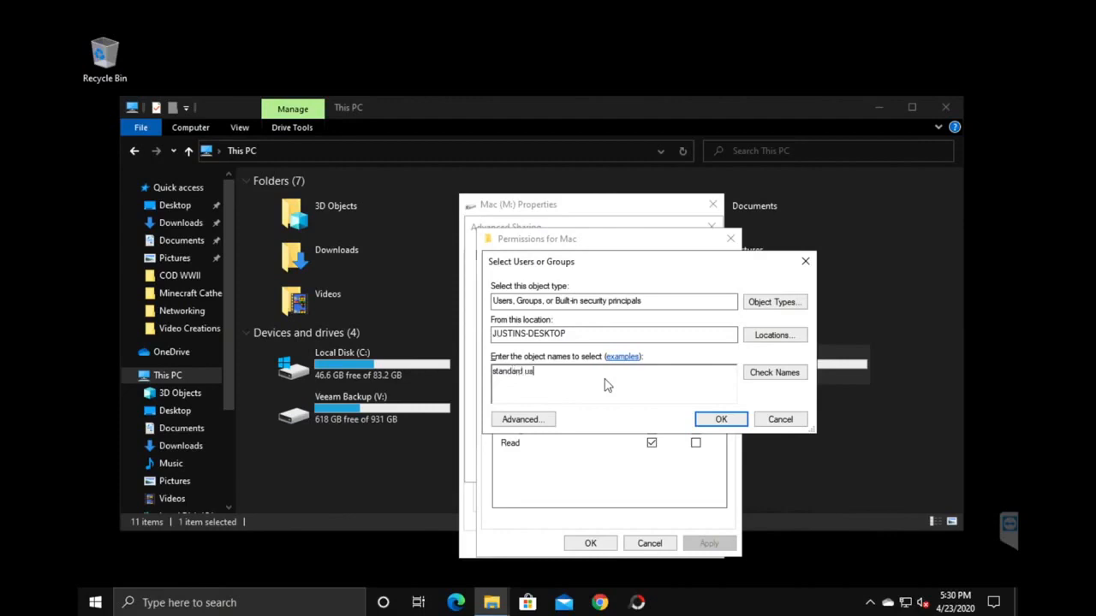
key(Return)
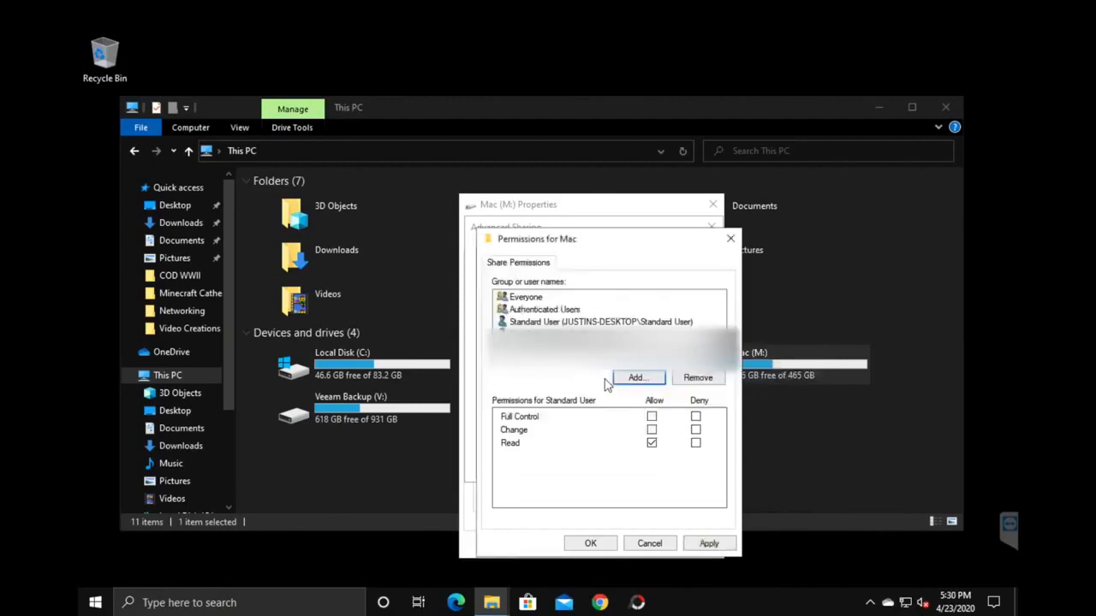
- Deny Full Control to Standard User on the Mac share, apply it and close the advanced sharing settings
click(582, 322)
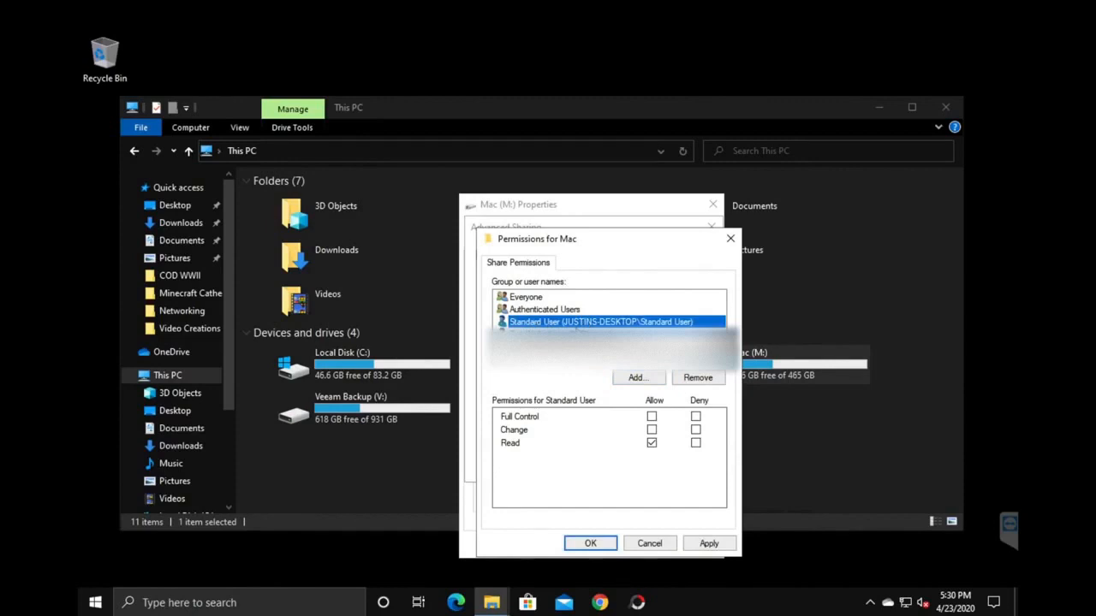
click(695, 417)
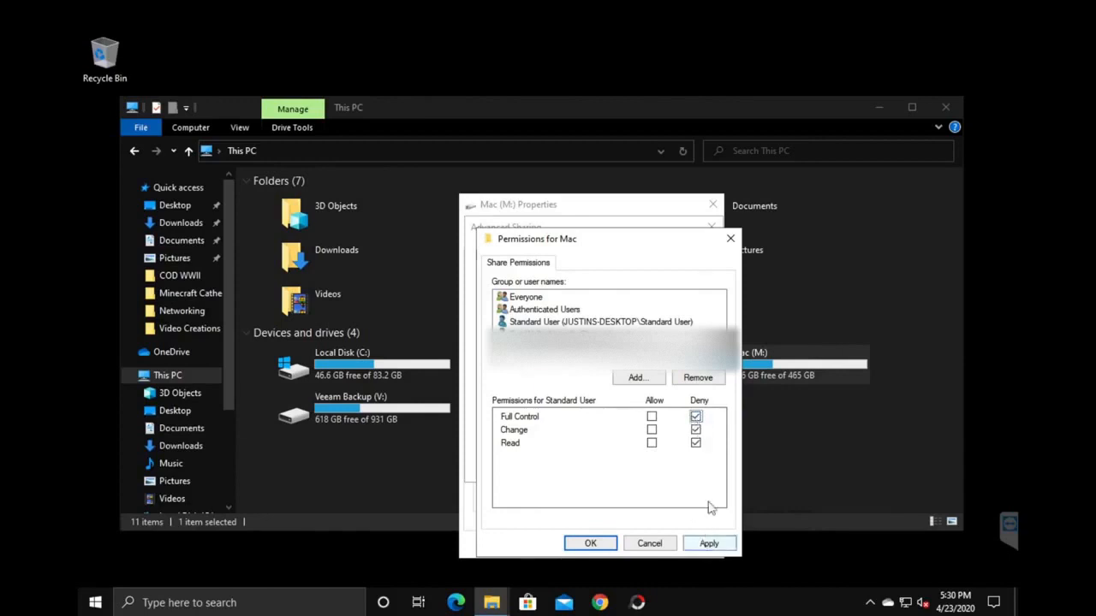
click(559, 324)
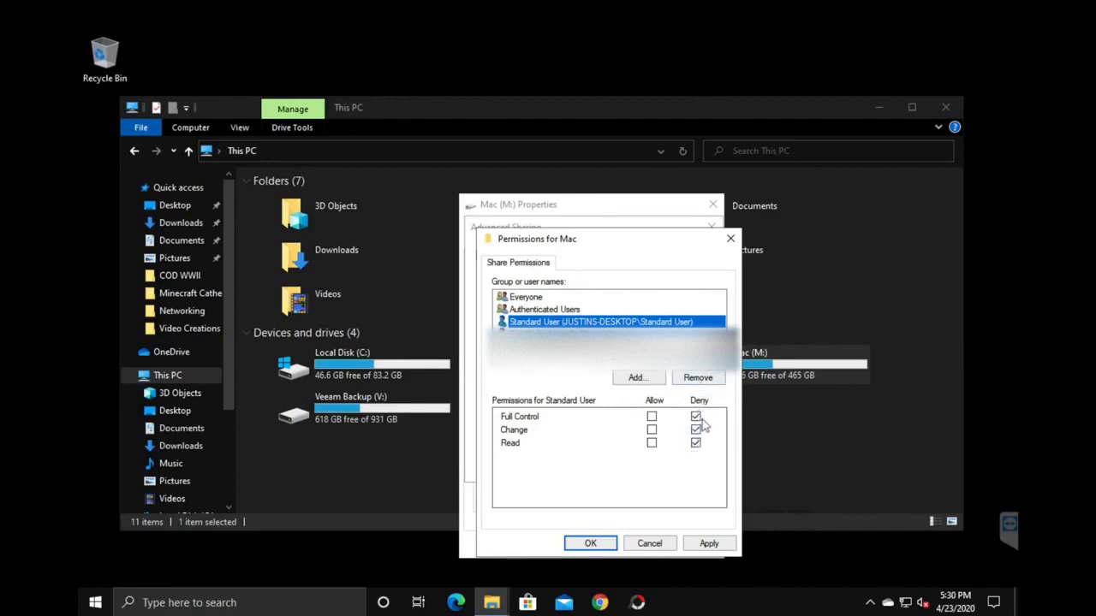
click(707, 543)
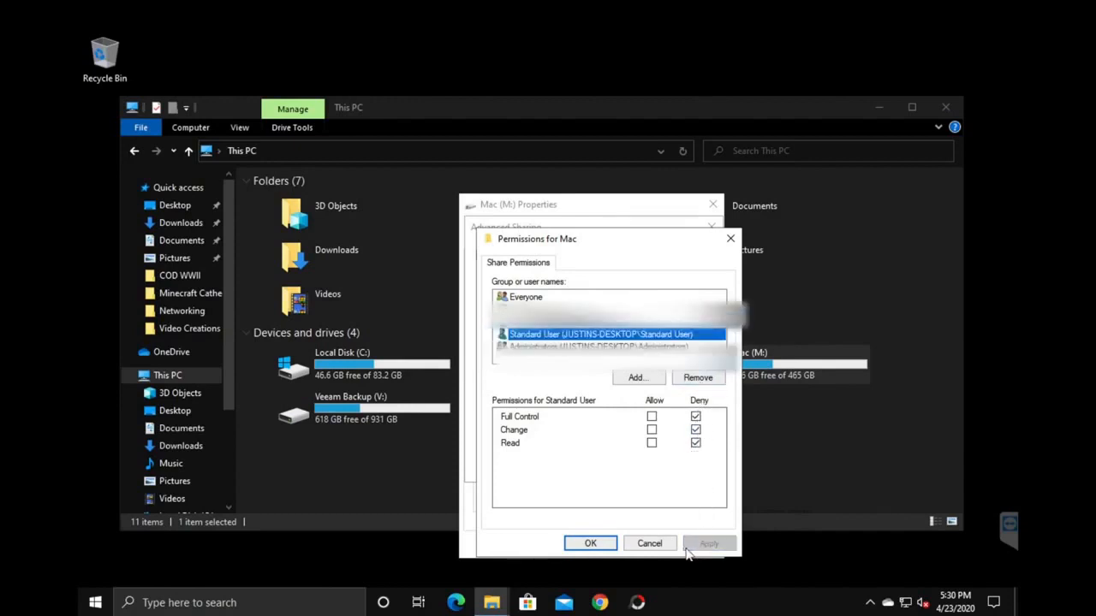
click(611, 546)
click(670, 471)
click(564, 465)
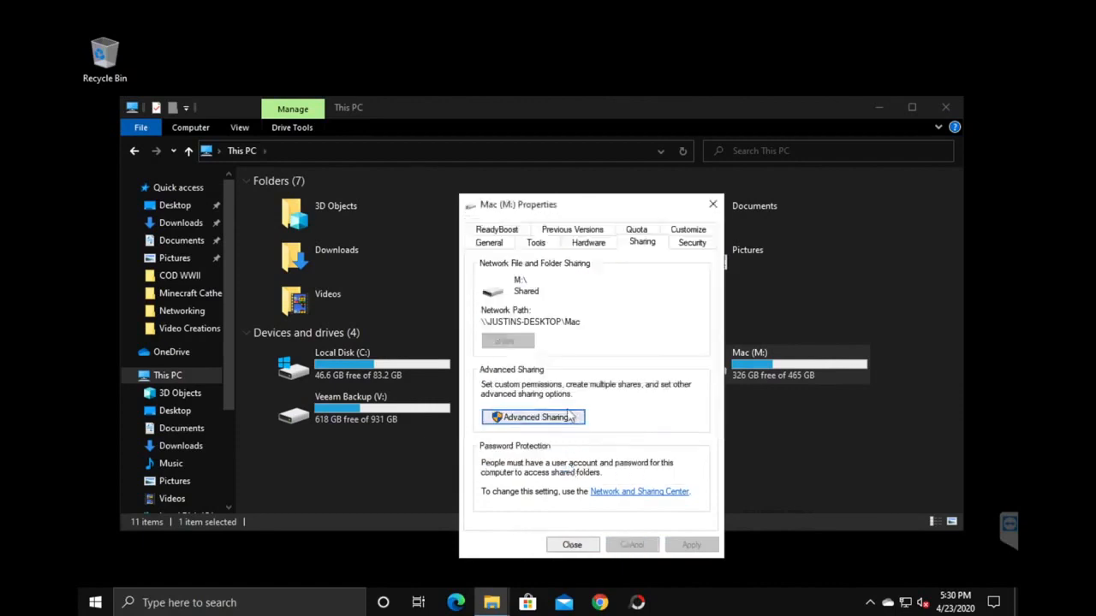
- Add the Standard User account to the security permissions of the Mac (M:) drive
click(691, 244)
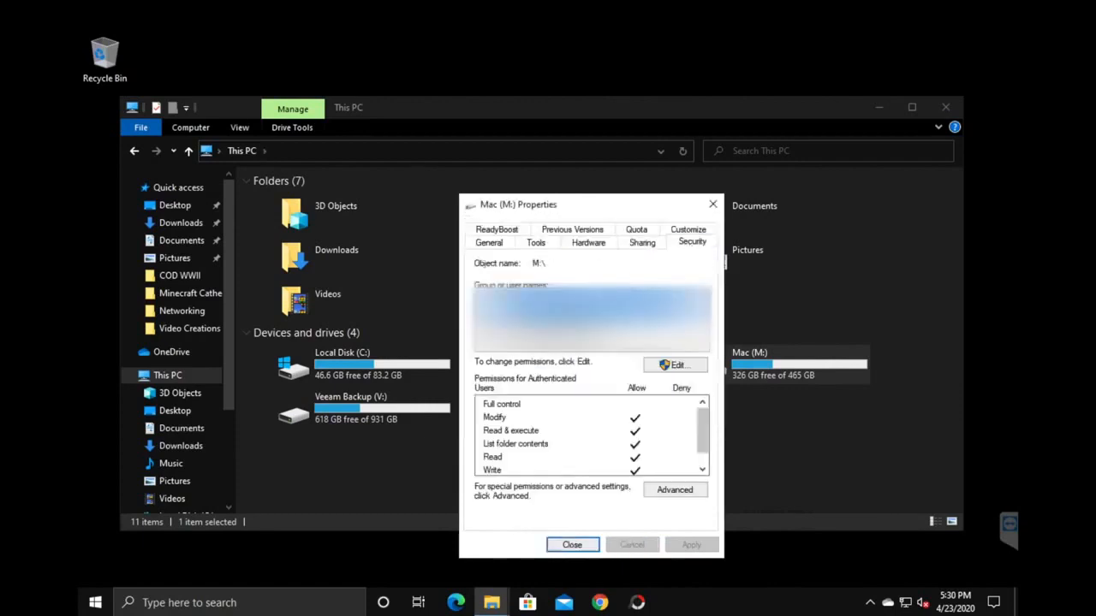
click(675, 365)
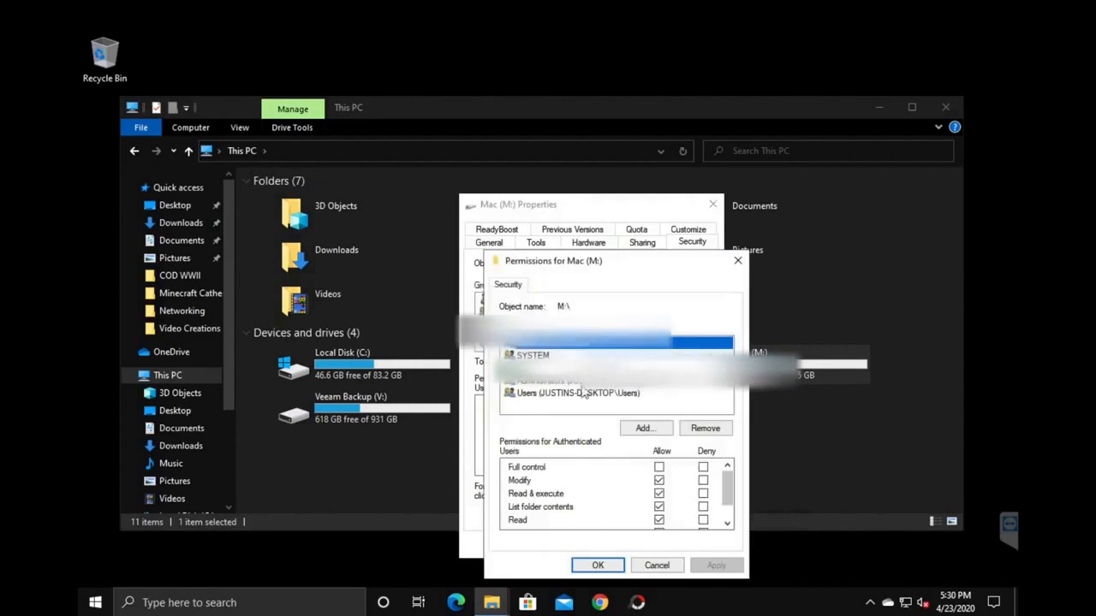
click(640, 427)
text(sta)
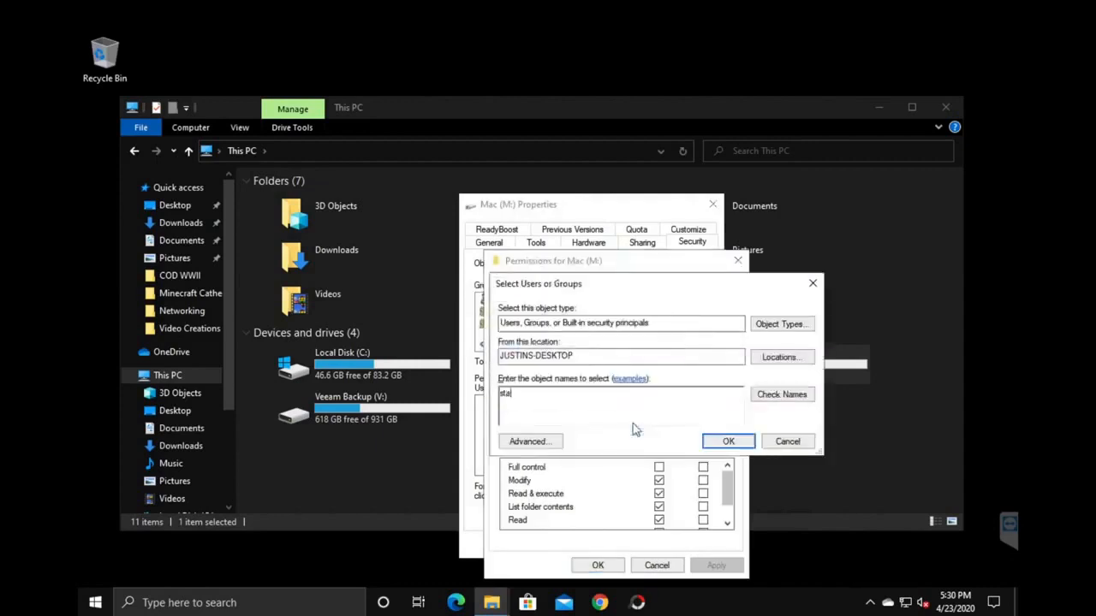
text(ndard)
key(Return)
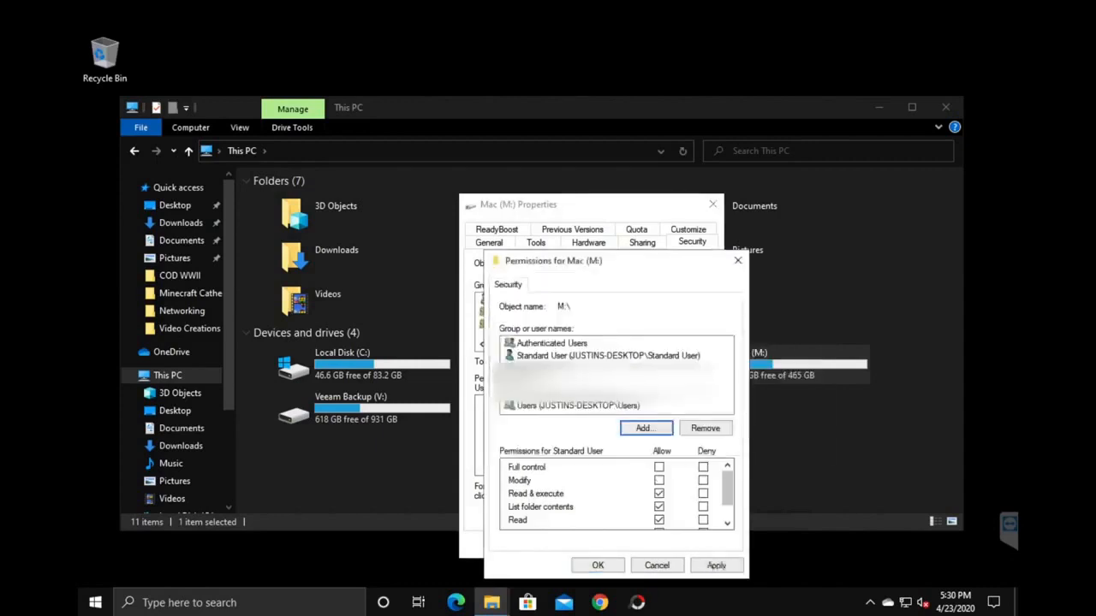
- Deny Full control to Standard User in the Mac (M:) security permissions, apply it and close the properties and File Explorer
click(559, 358)
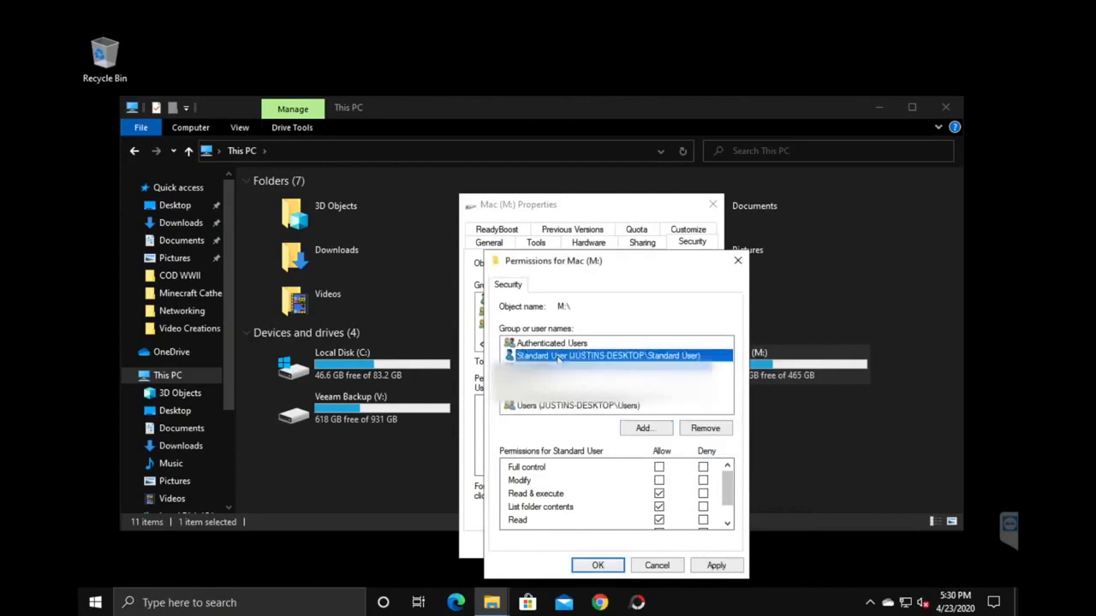
click(703, 468)
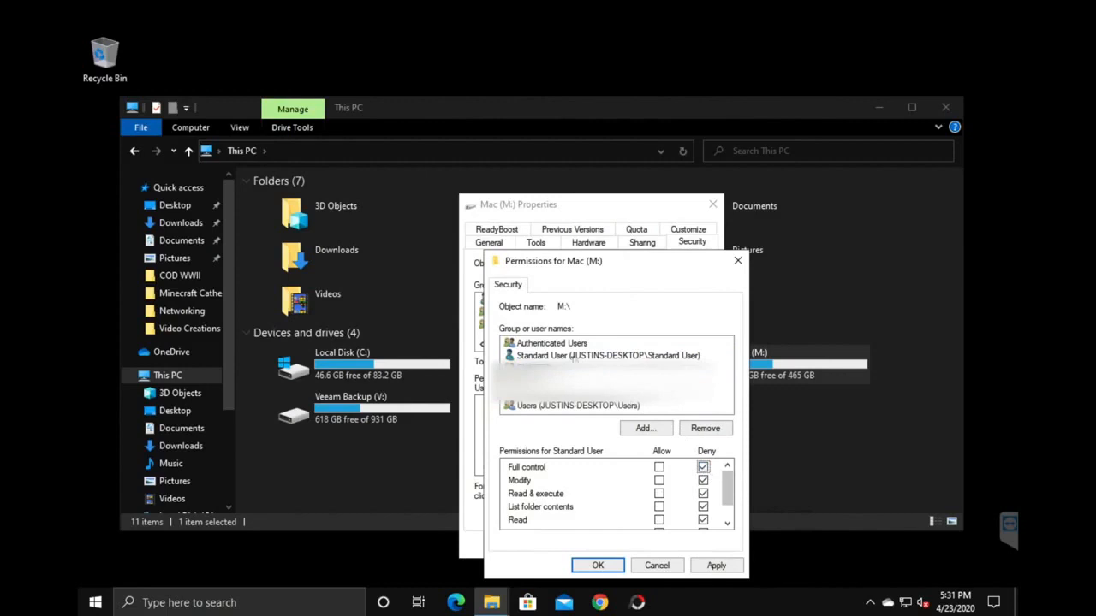
click(573, 356)
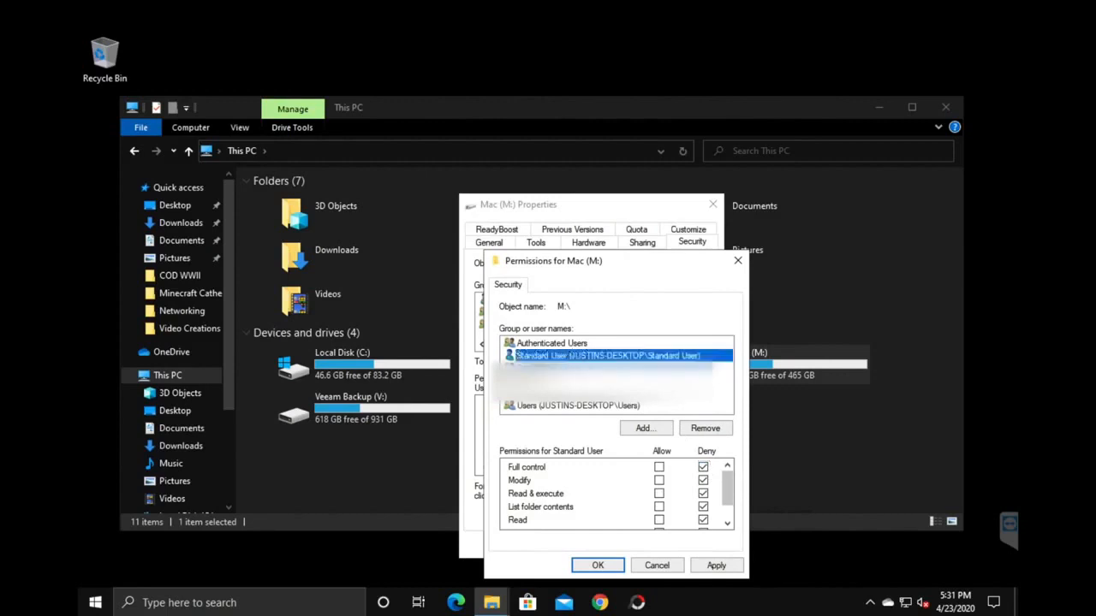
click(715, 565)
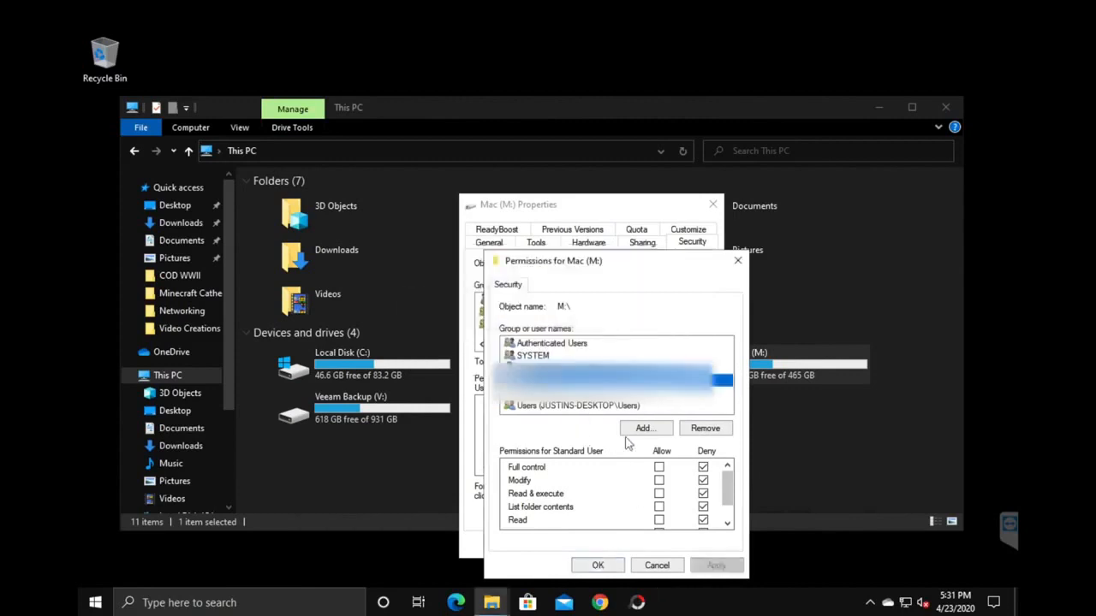
click(599, 565)
click(591, 545)
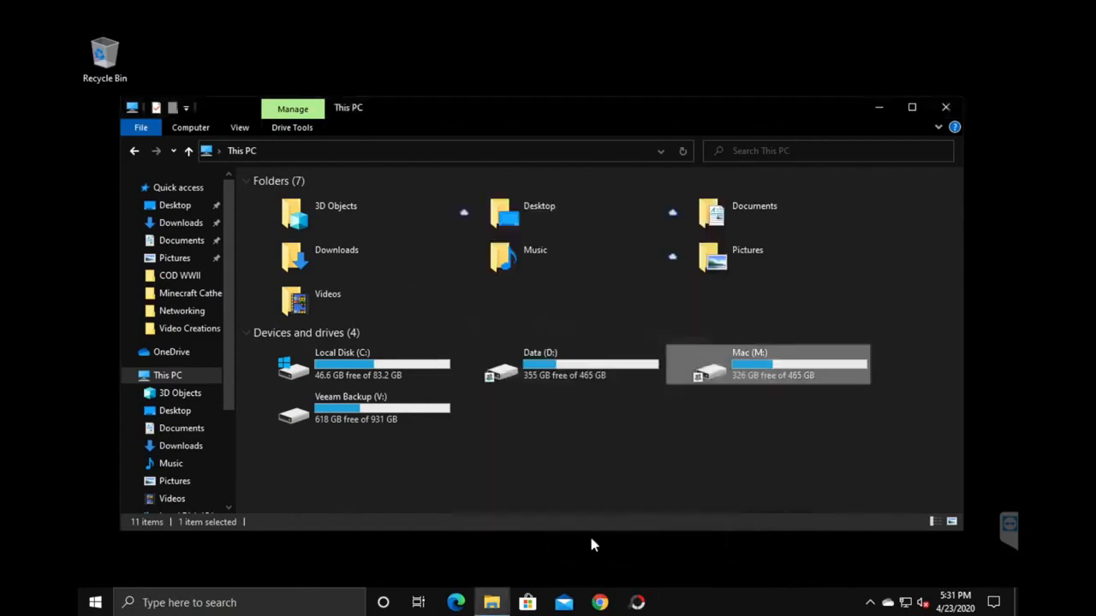
click(957, 103)
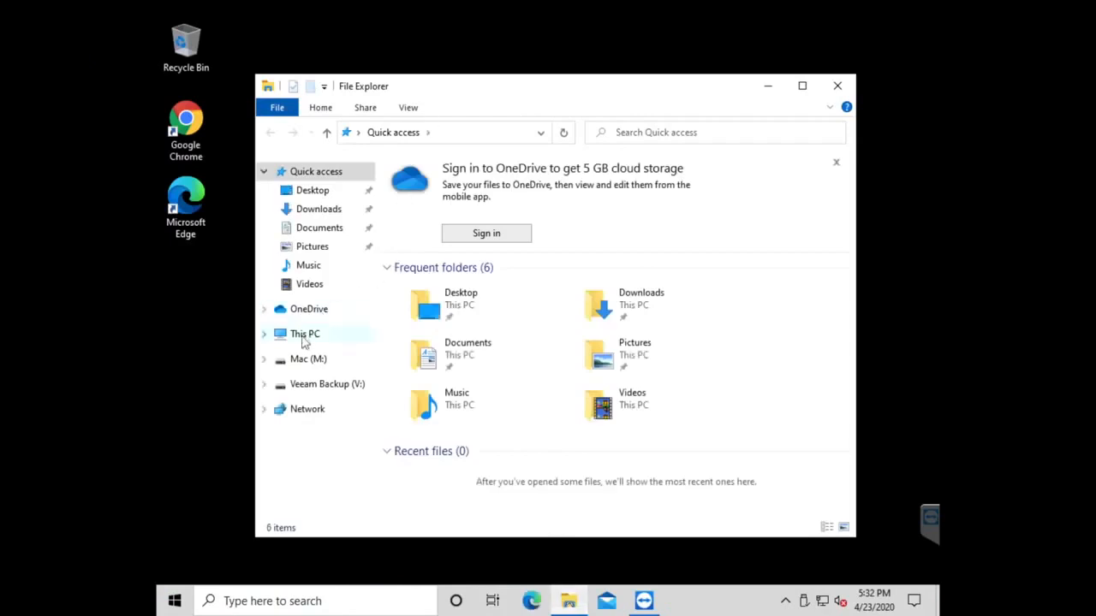
- Try to open the Mac (M:) drive from This PC in the standard user's session
click(305, 336)
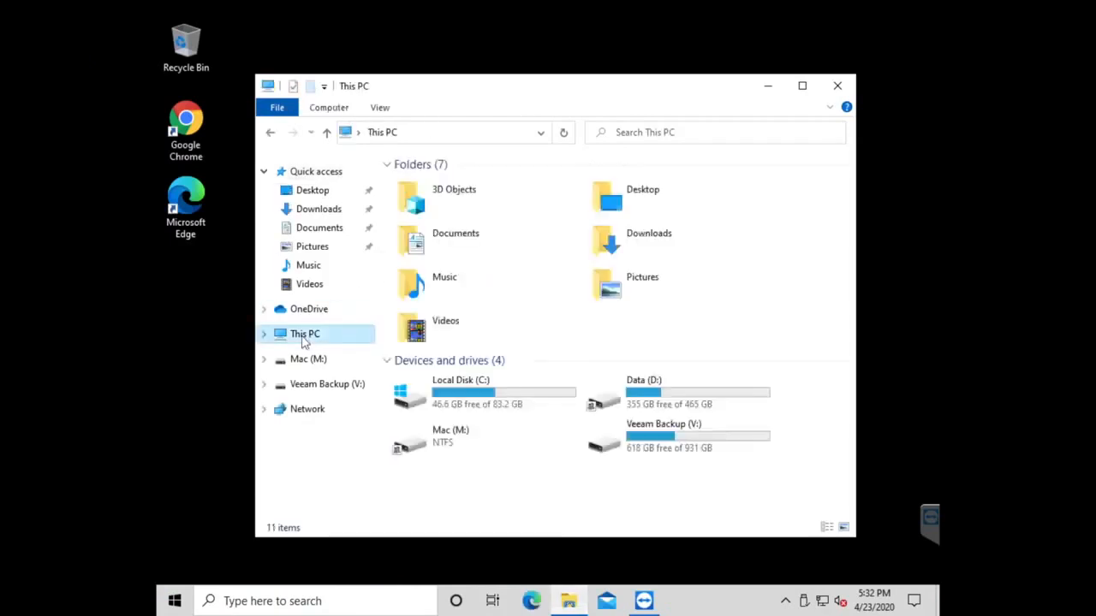
double_click(481, 451)
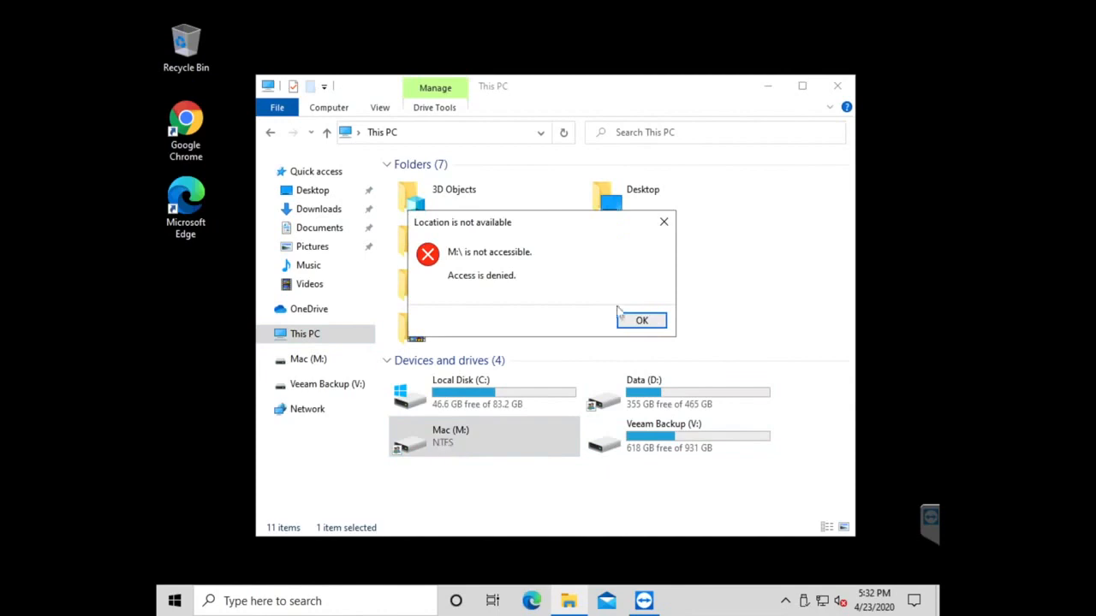
click(640, 320)
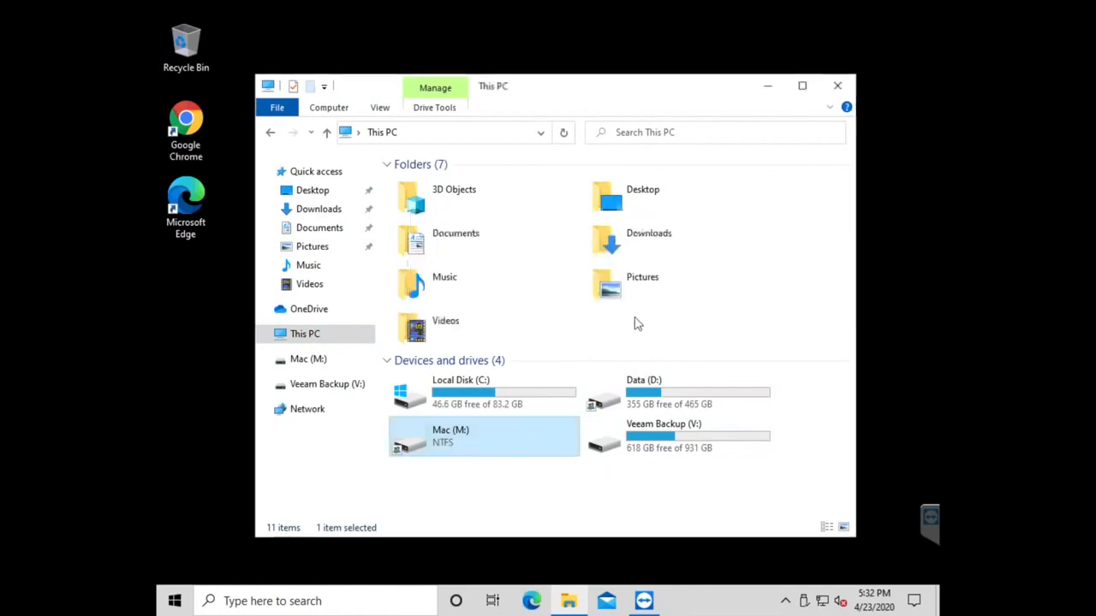
- Open the Data (D:) drive to check access to its contents, and return to This PC
double_click(630, 385)
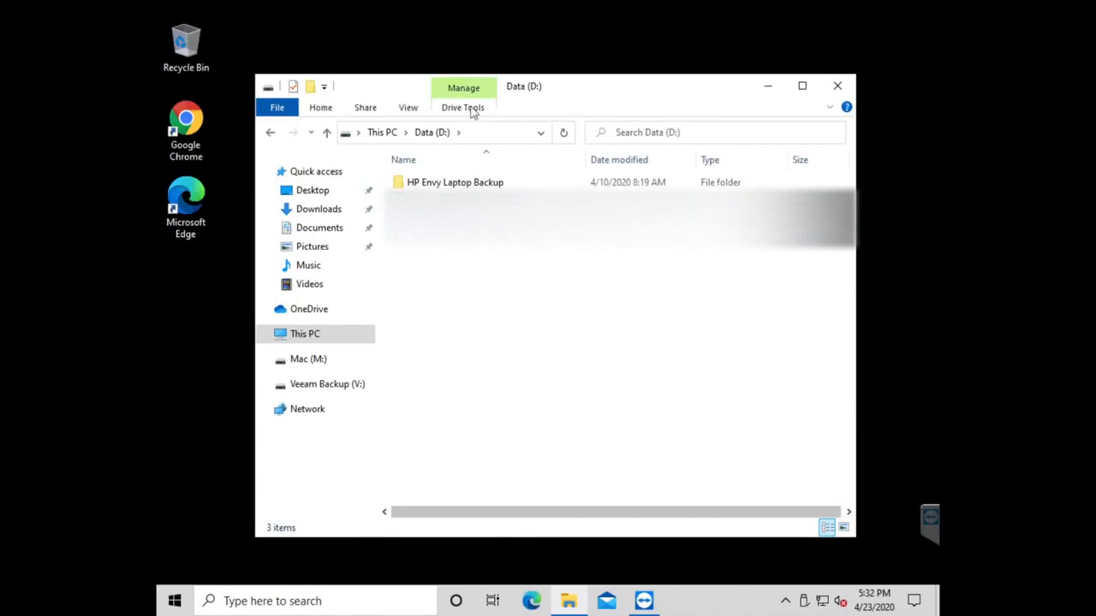
click(269, 132)
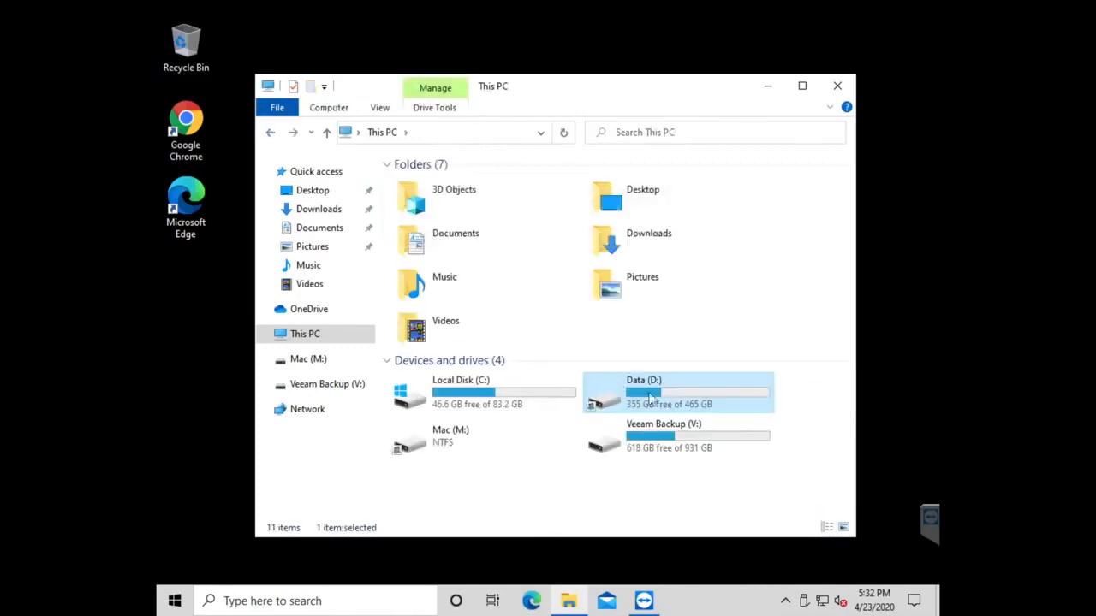
click(469, 387)
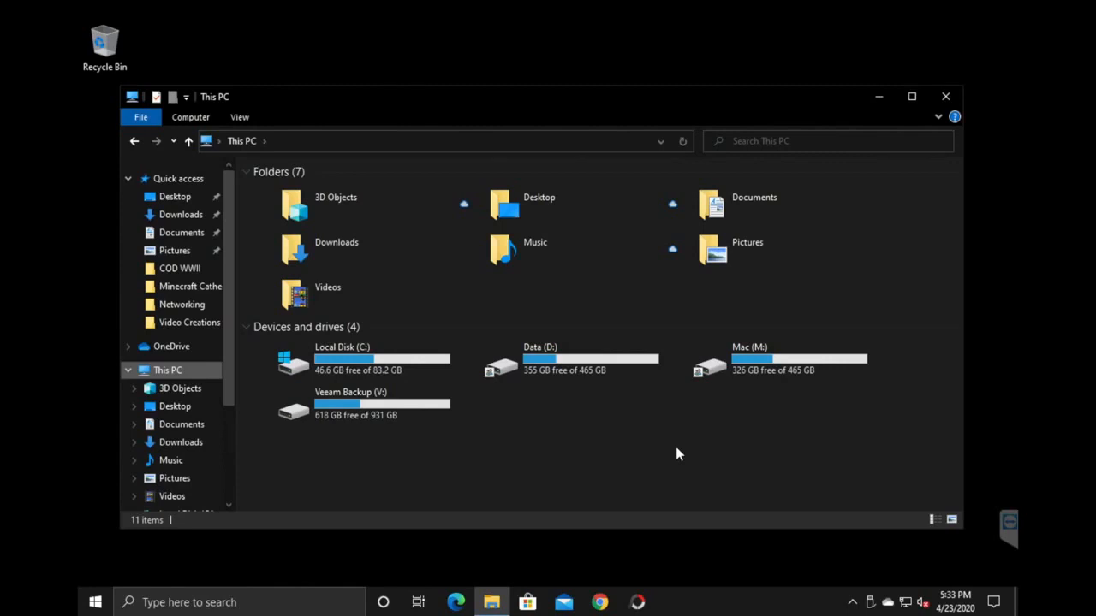
- Examine the share permissions of the Data (D:) drive and close its properties without changing anything
right_click(631, 363)
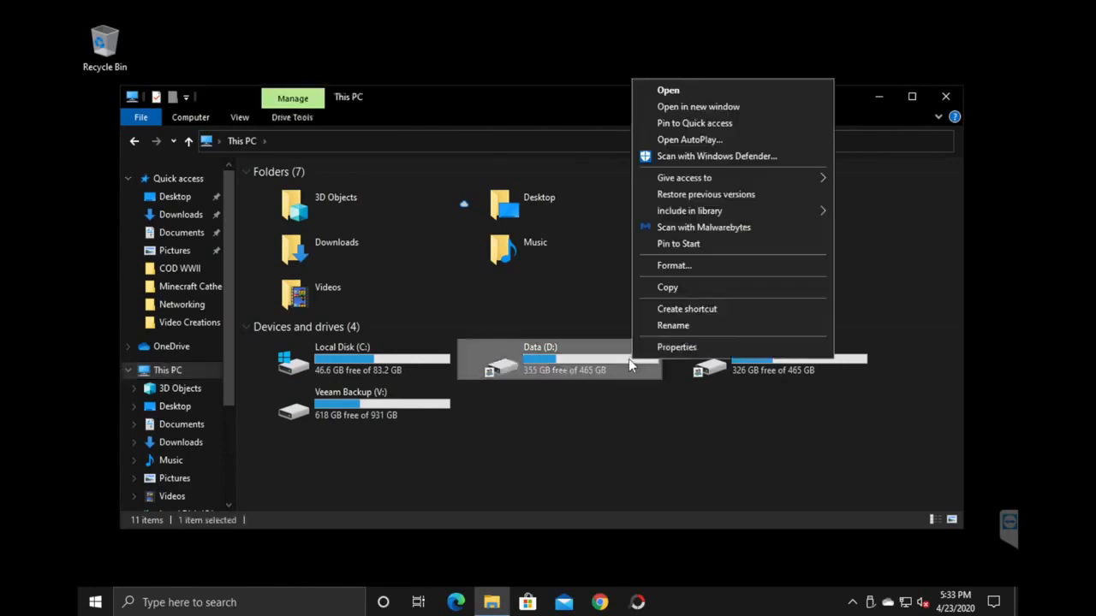
click(692, 349)
click(820, 256)
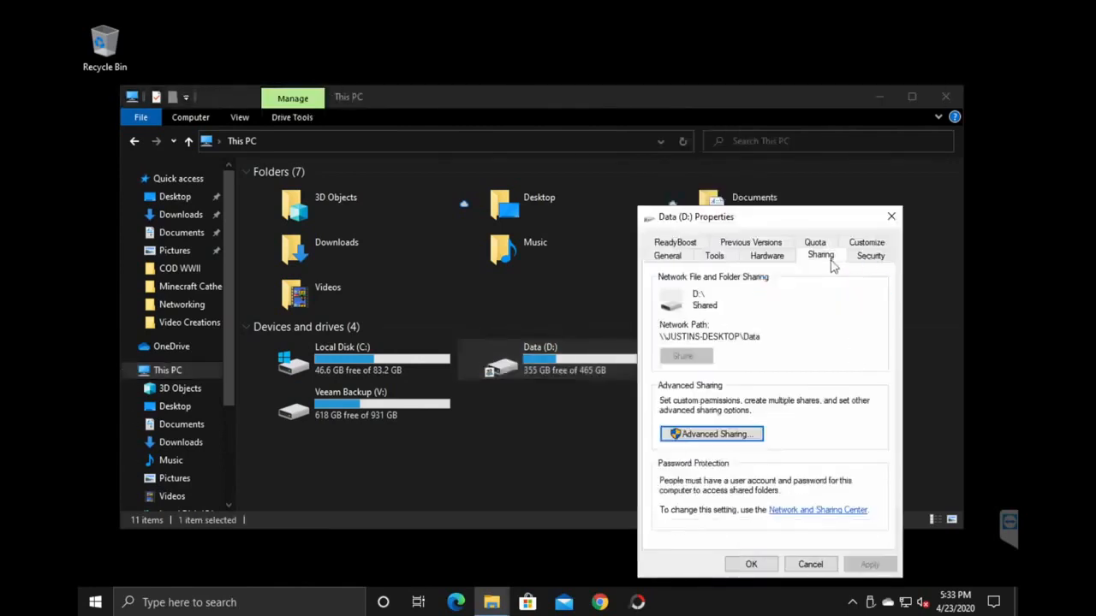
click(722, 434)
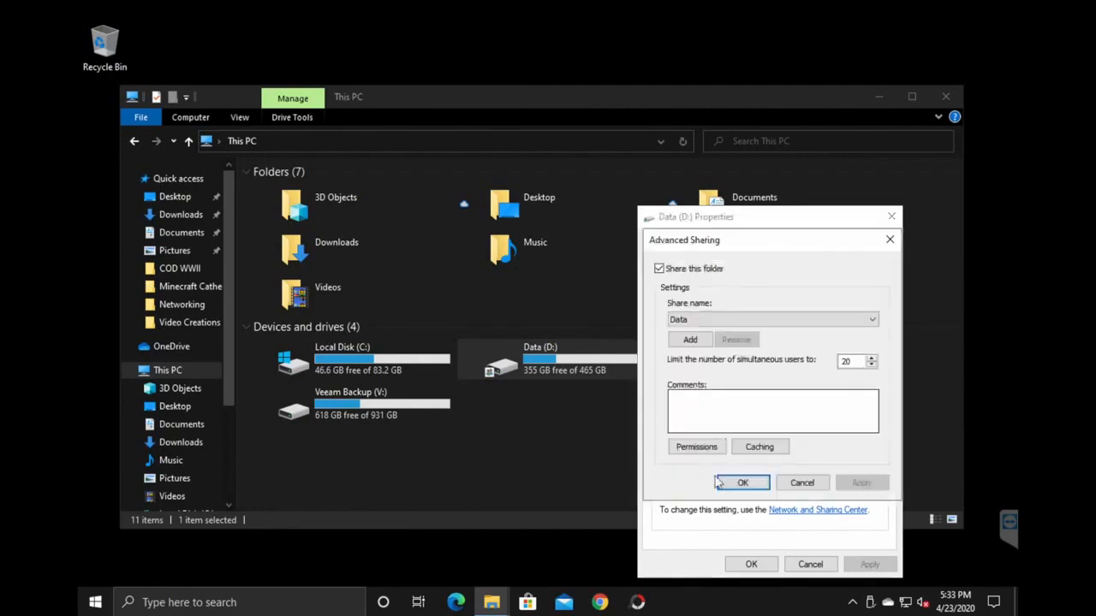
click(709, 447)
drag(741, 252, 518, 237)
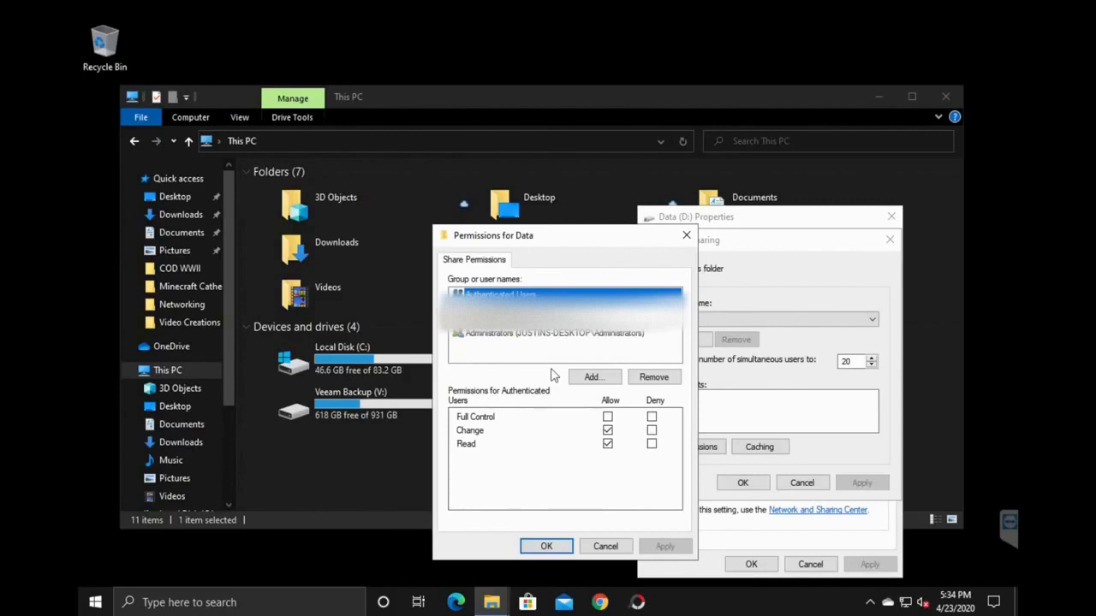
click(607, 542)
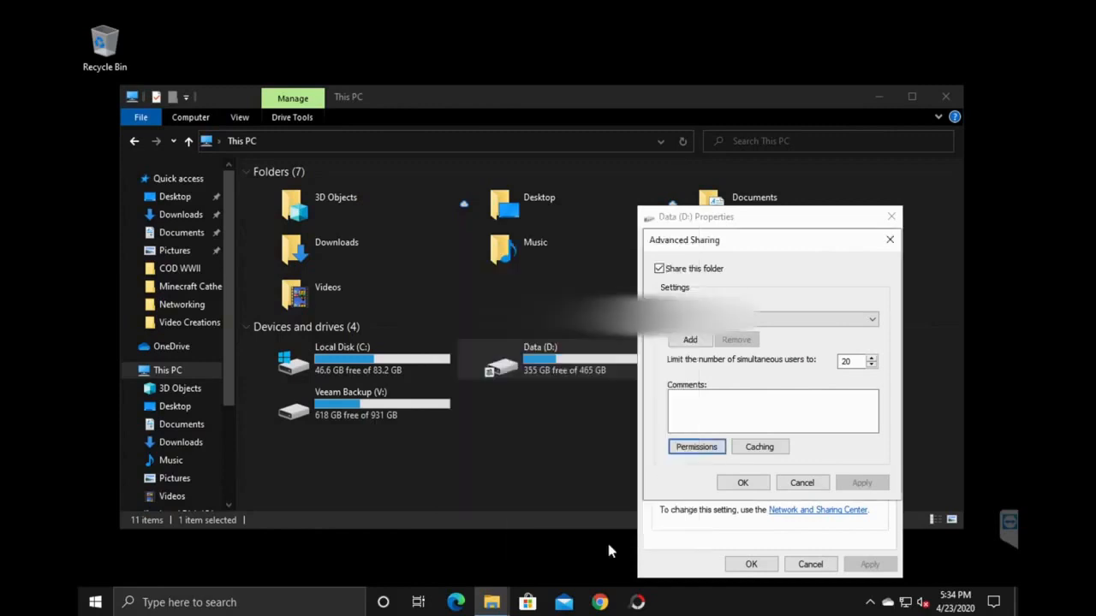
click(793, 483)
click(765, 565)
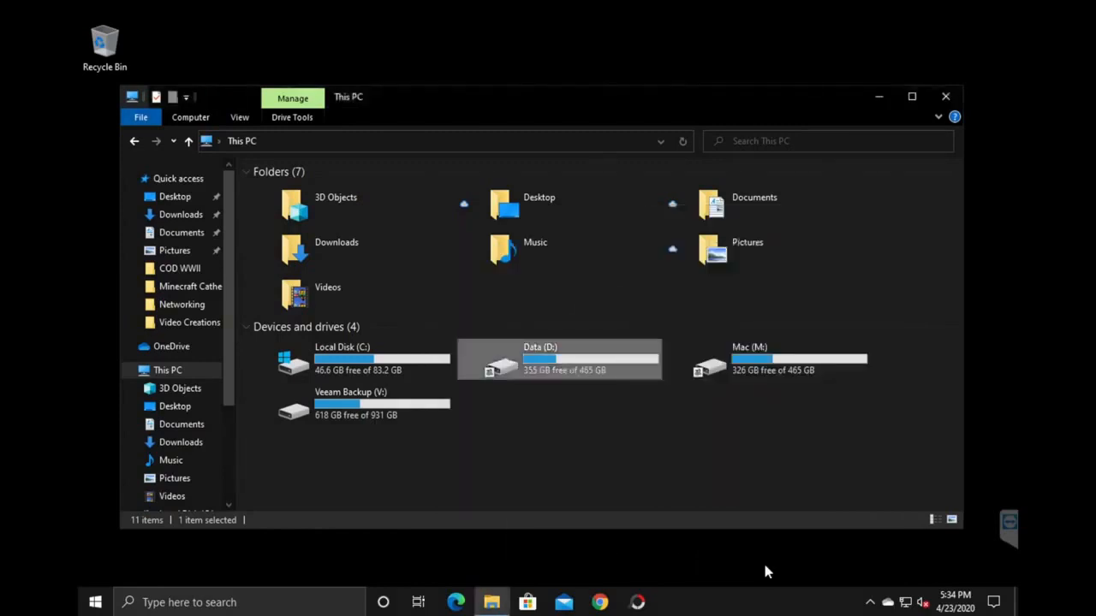
click(741, 440)
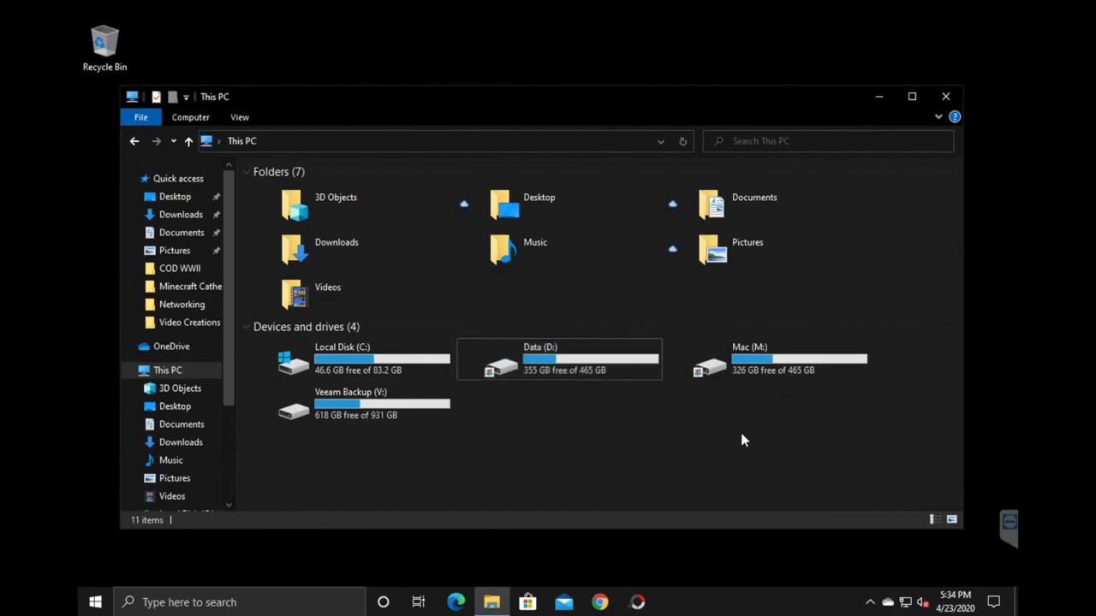